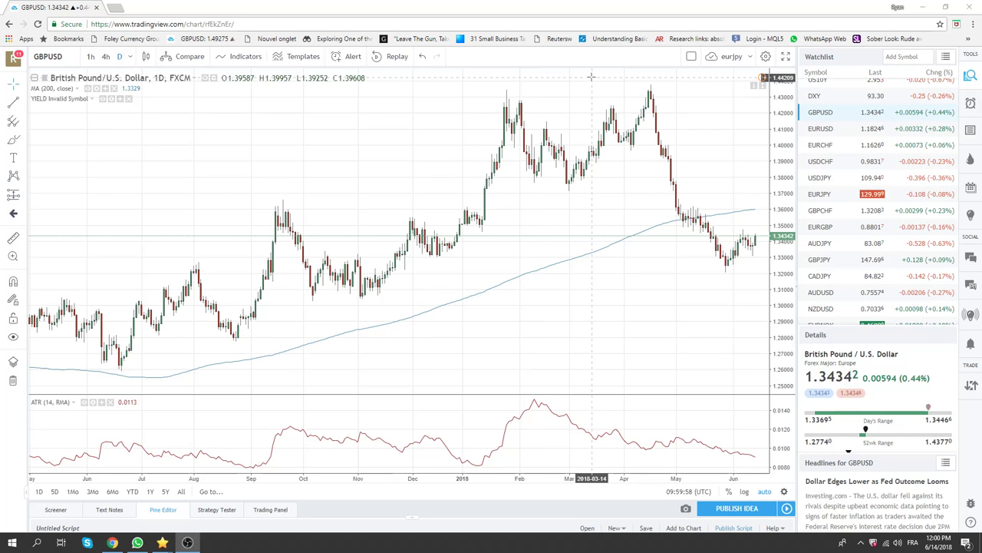
Load the daily EURUSD chart from the watchlist in place of GBPUSD.
click(820, 129)
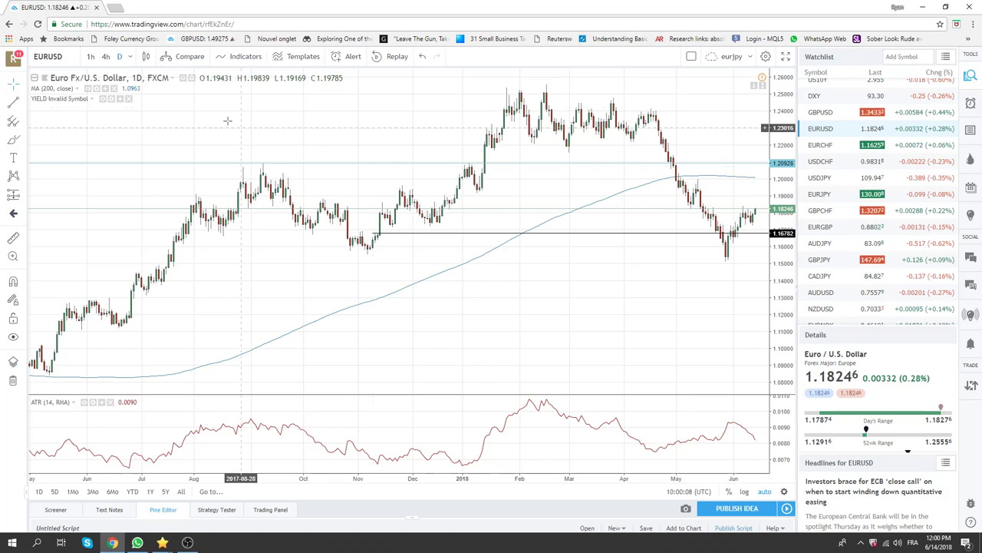
Set the EURUSD chart to the 4h (240) timeframe and browse the watchlist.
click(106, 59)
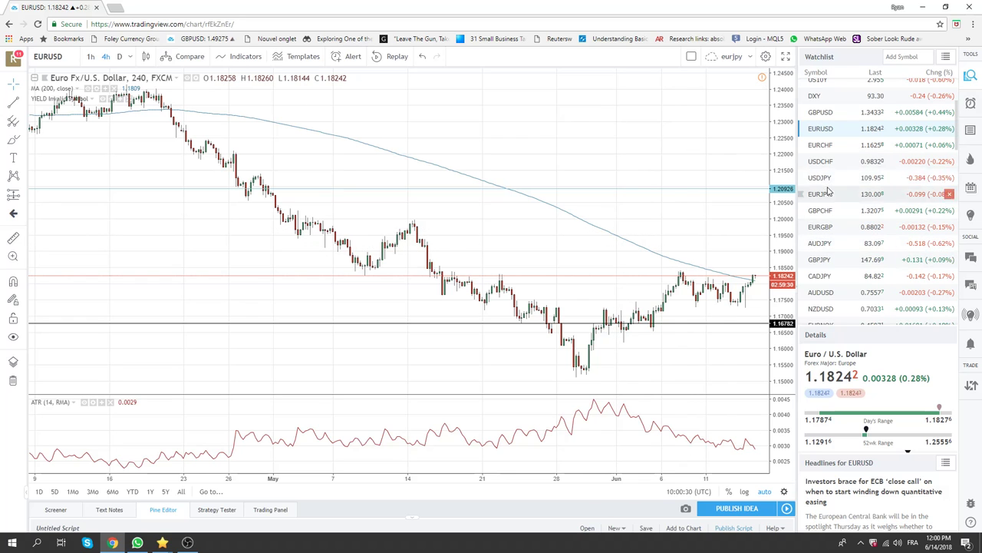
scroll(827, 192, down, 1)
scroll(827, 195, down, 3)
scroll(825, 200, down, 1)
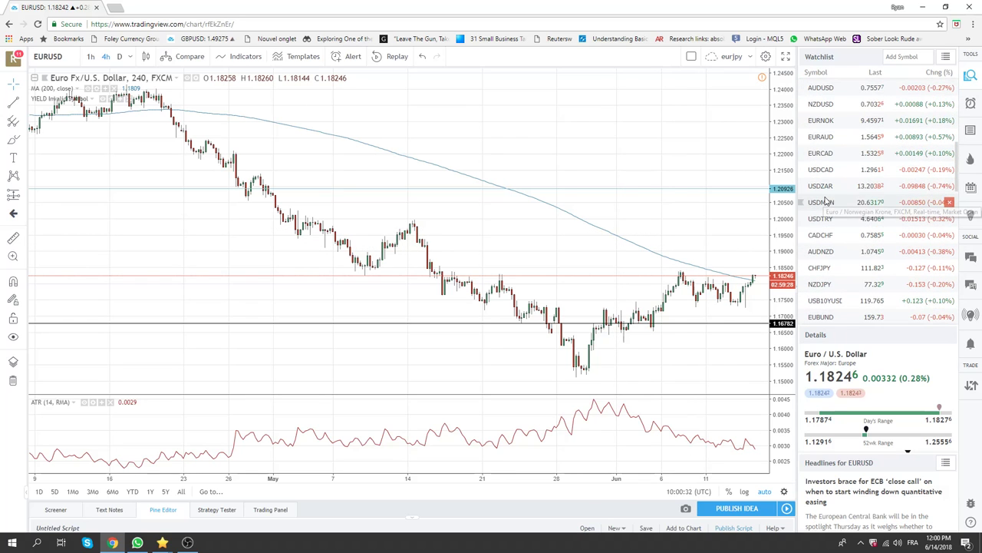
scroll(826, 204, up, 1)
scroll(826, 215, up, 2)
scroll(827, 228, up, 2)
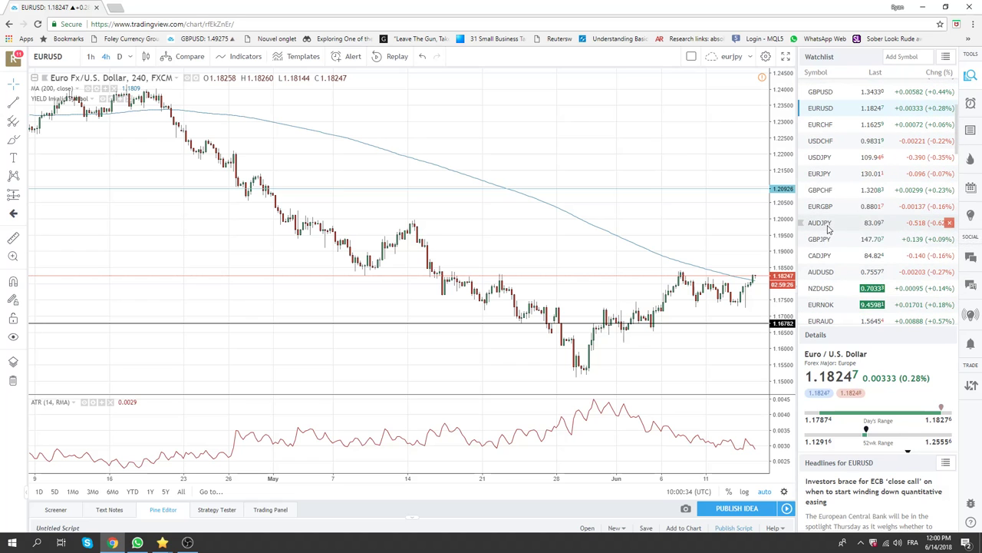
Check the 4-hour EURJPY chart, scroll the watchlist, then load EURGBP.
click(821, 174)
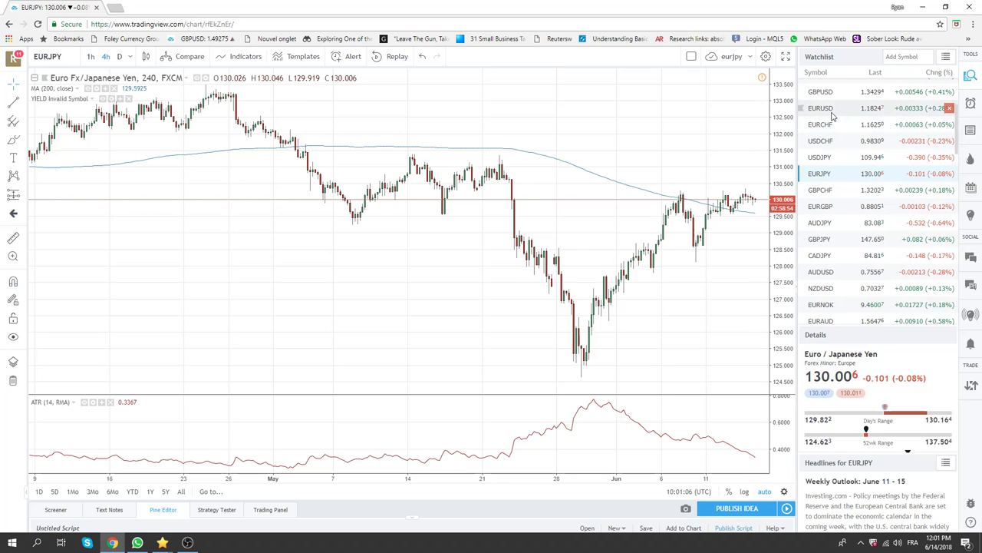
scroll(848, 191, down, 2)
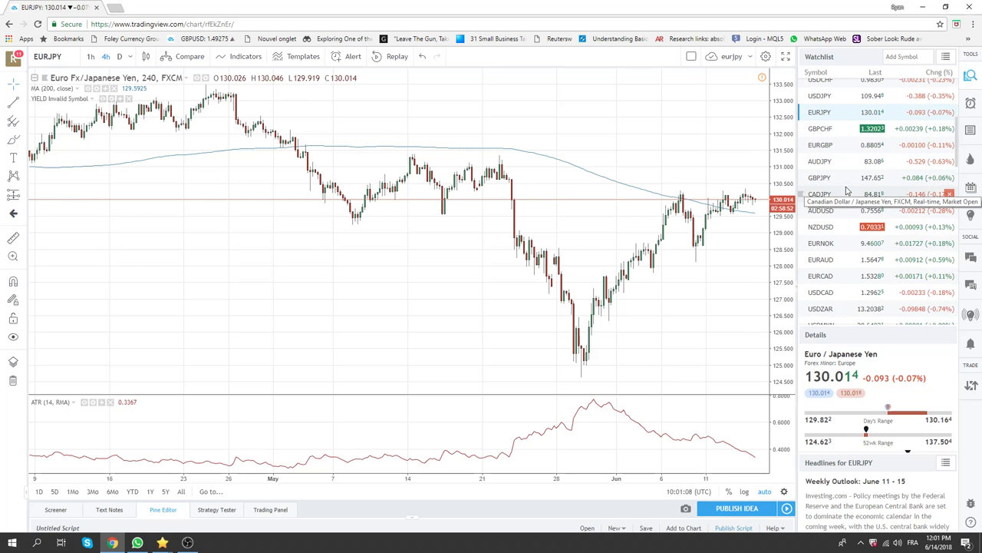
scroll(847, 190, down, 1)
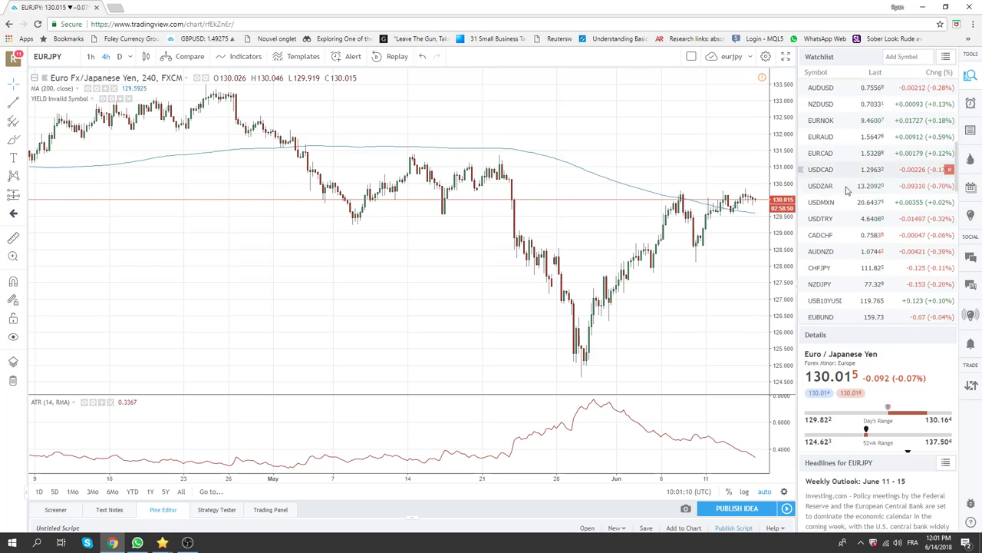
scroll(847, 190, down, 1)
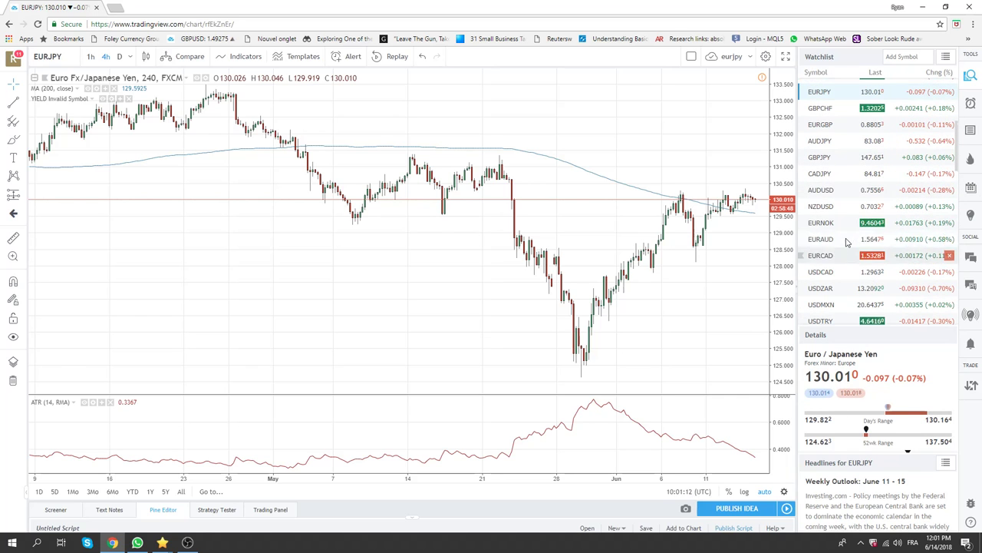
scroll(841, 230, up, 1)
click(820, 126)
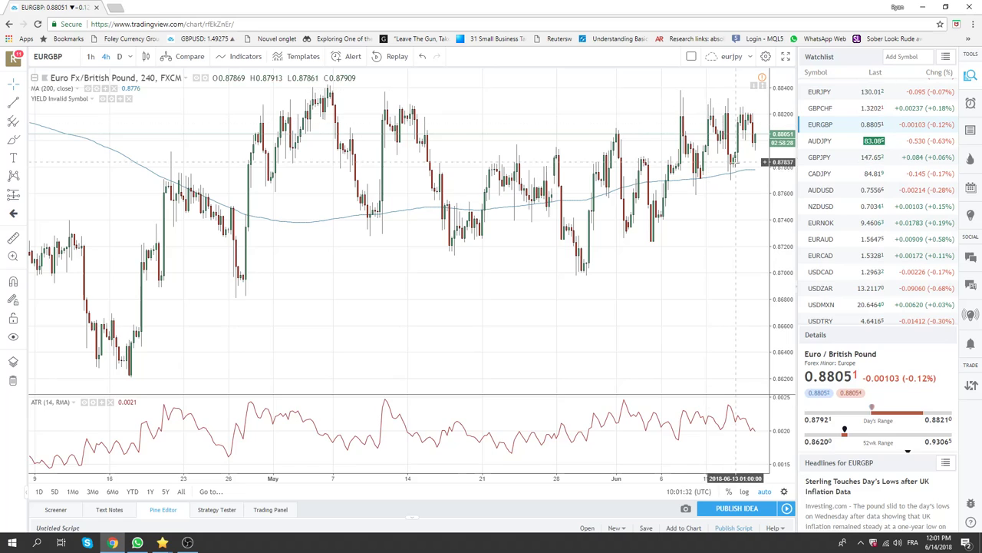
Put EURGBP on daily candles and zoom to show roughly the past year.
scroll(714, 115, down, 2)
click(119, 56)
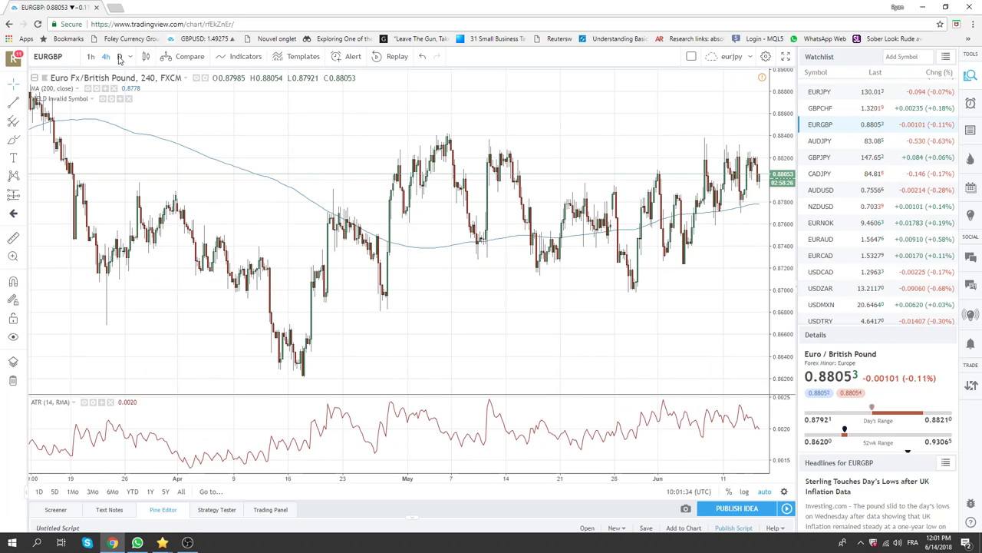
scroll(437, 185, up, 3)
scroll(453, 199, up, 2)
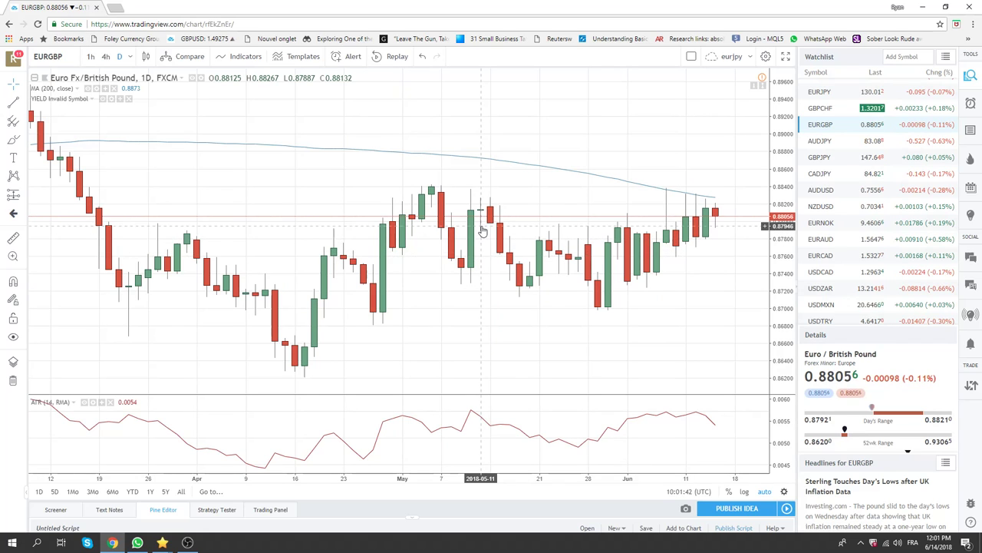
scroll(403, 221, down, 3)
scroll(407, 222, down, 3)
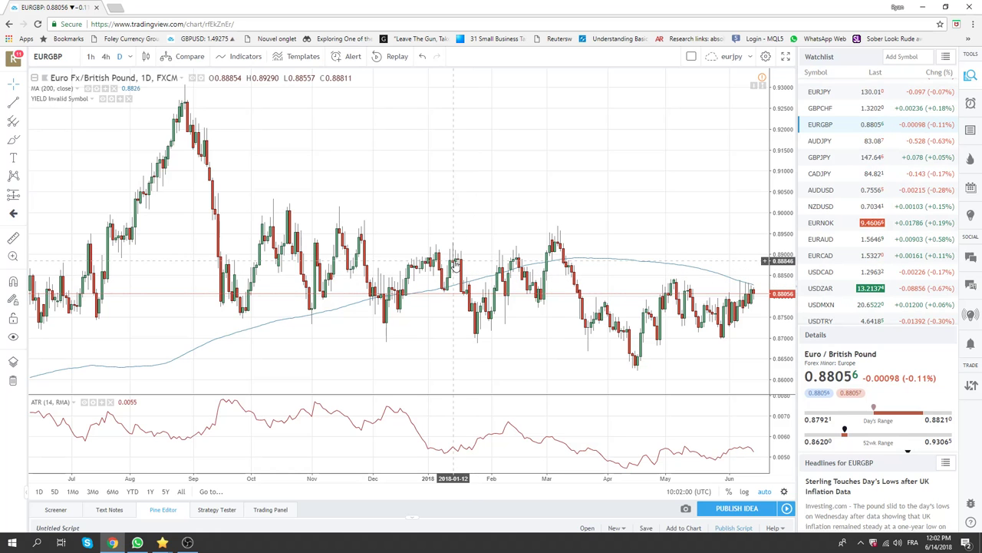
Look at daily EURAUD, then load EURCAD and return the watchlist to the top.
click(821, 240)
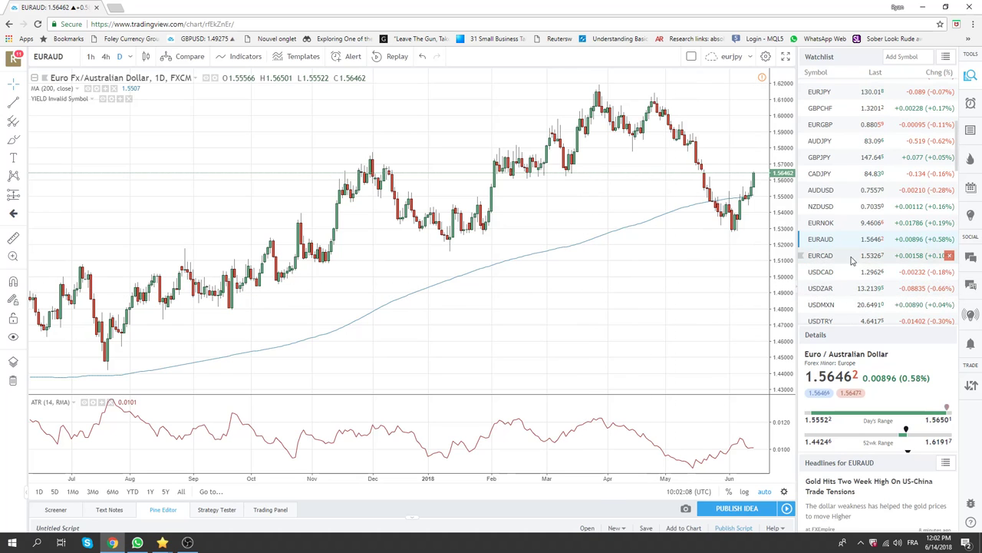
click(825, 256)
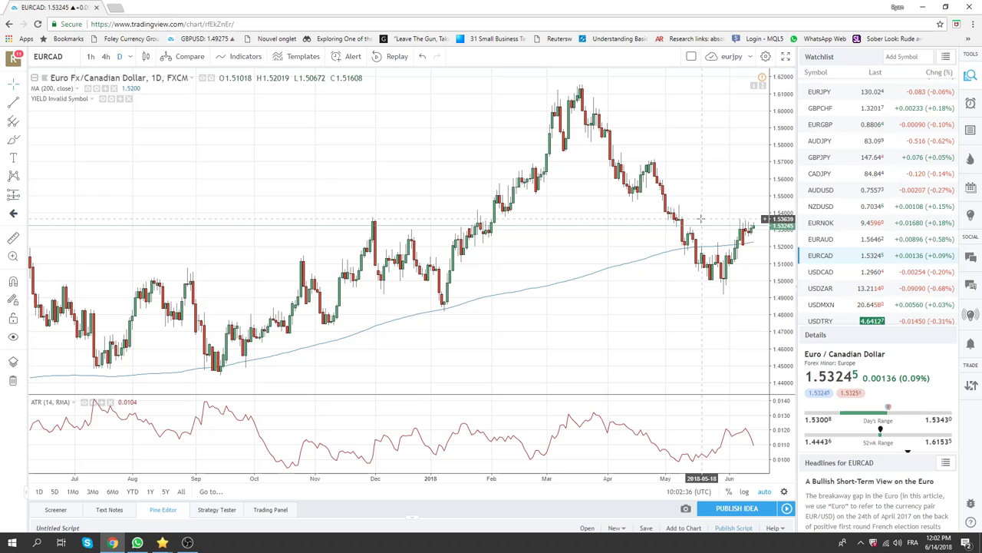
scroll(880, 230, down, 2)
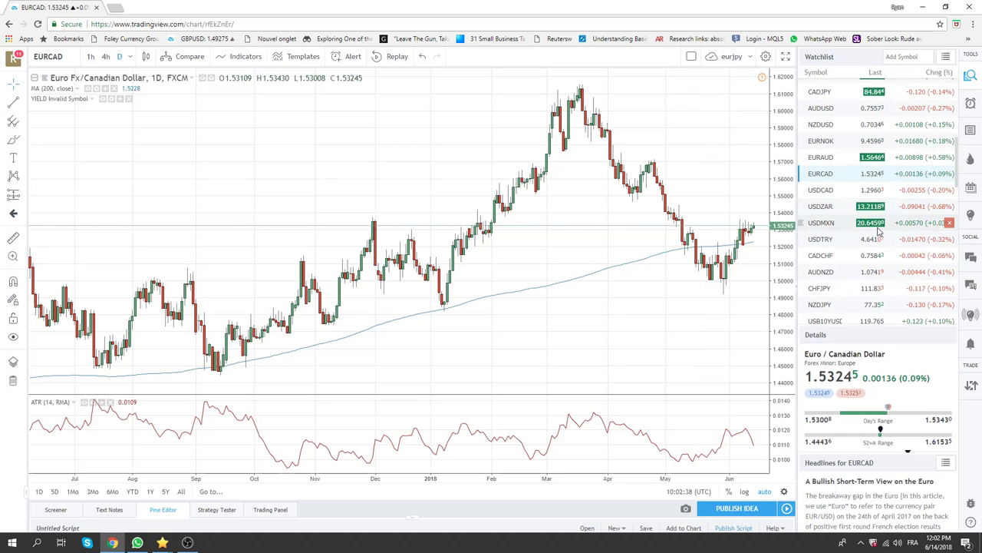
scroll(880, 230, up, 2)
scroll(881, 231, up, 2)
scroll(881, 234, up, 2)
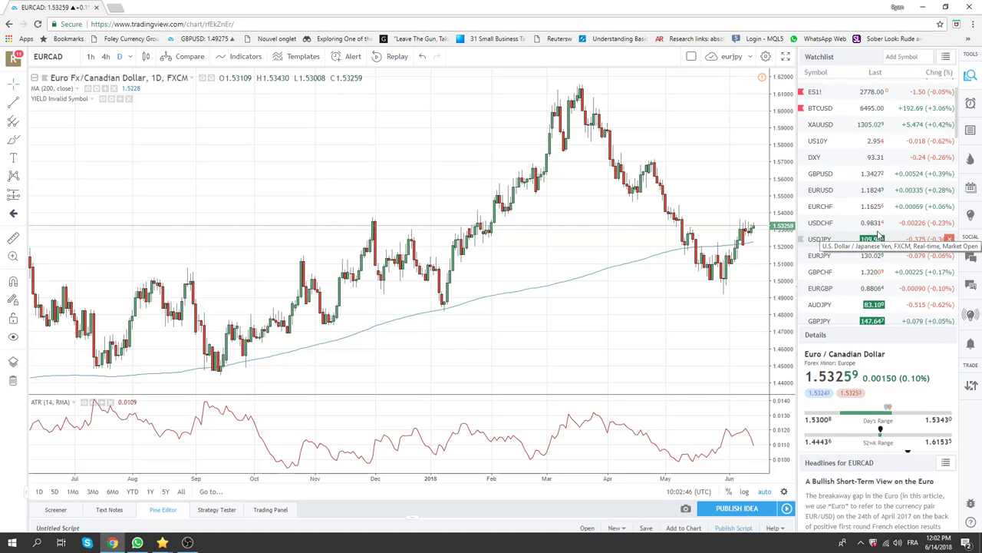
Load the daily EURJPY chart and zoom in to about six months.
click(839, 255)
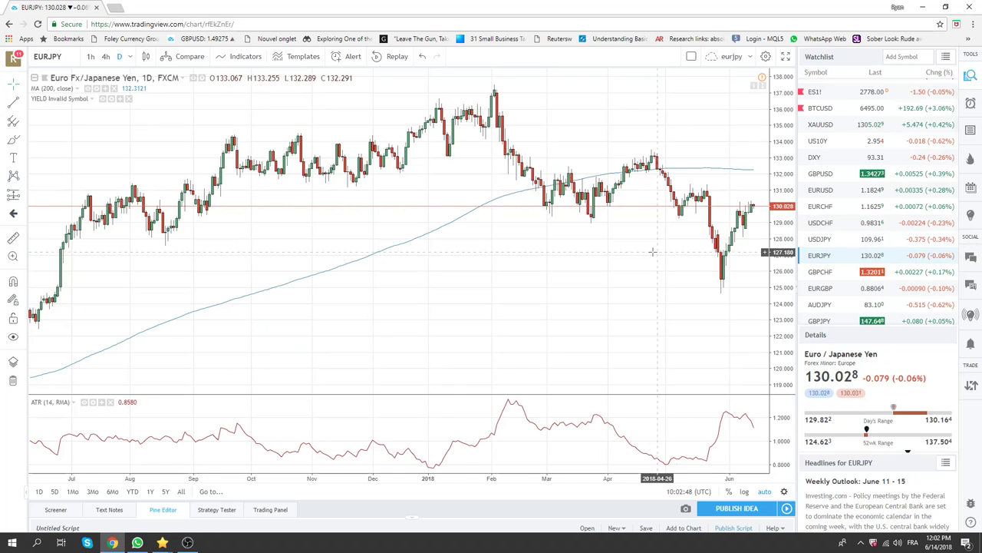
scroll(683, 257, up, 3)
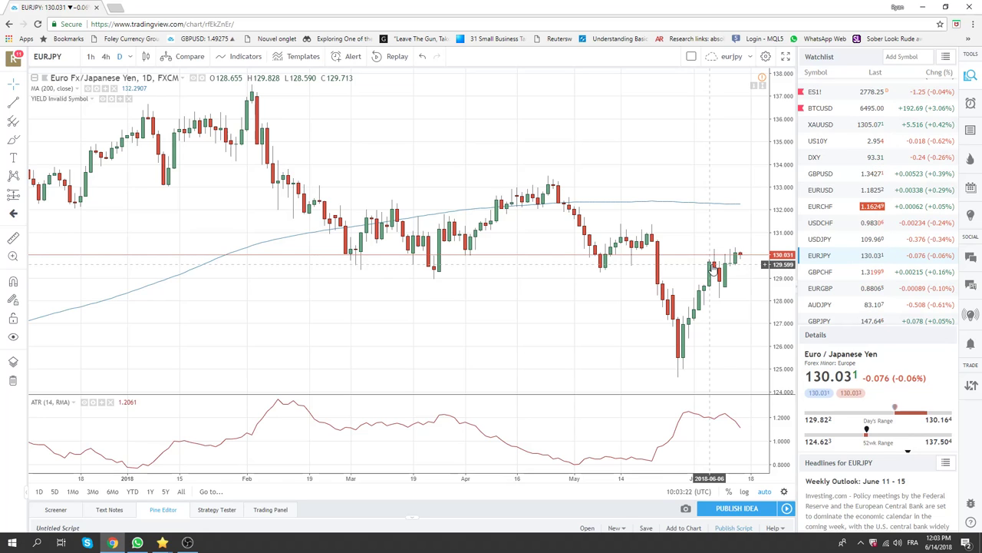
Load the daily BTCUSD Coinbase chart and zoom to late 2017 through June 2018.
click(819, 108)
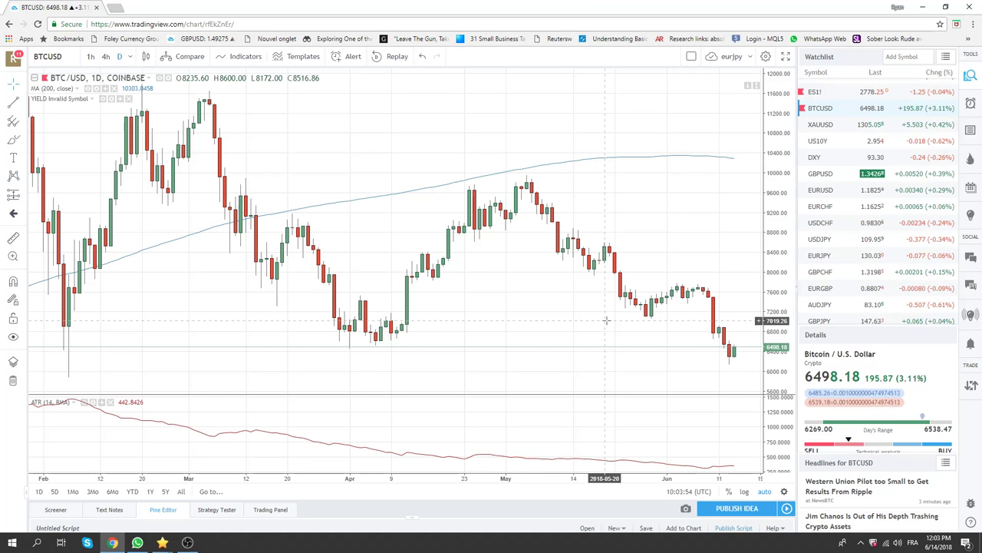
scroll(560, 115, down, 10)
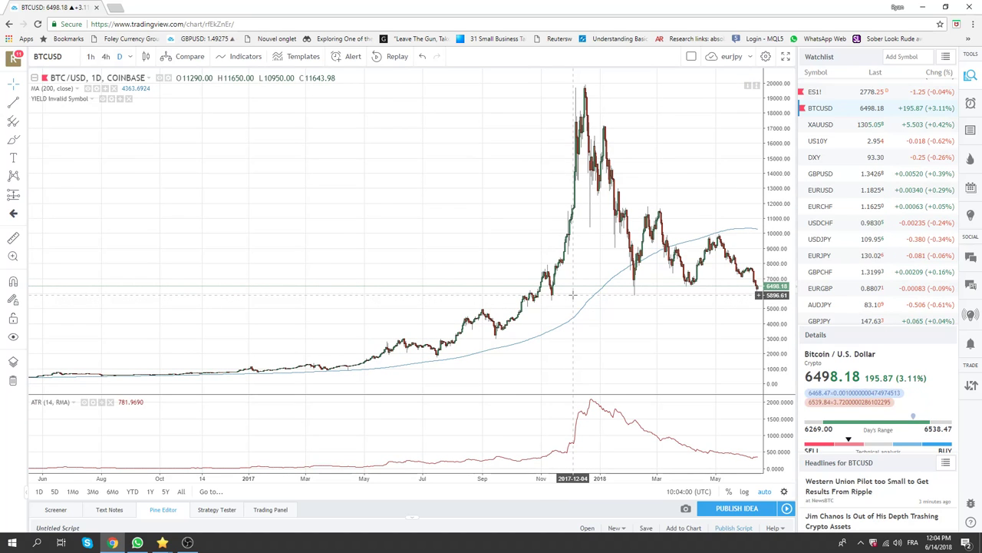
scroll(572, 294, up, 3)
scroll(573, 294, up, 2)
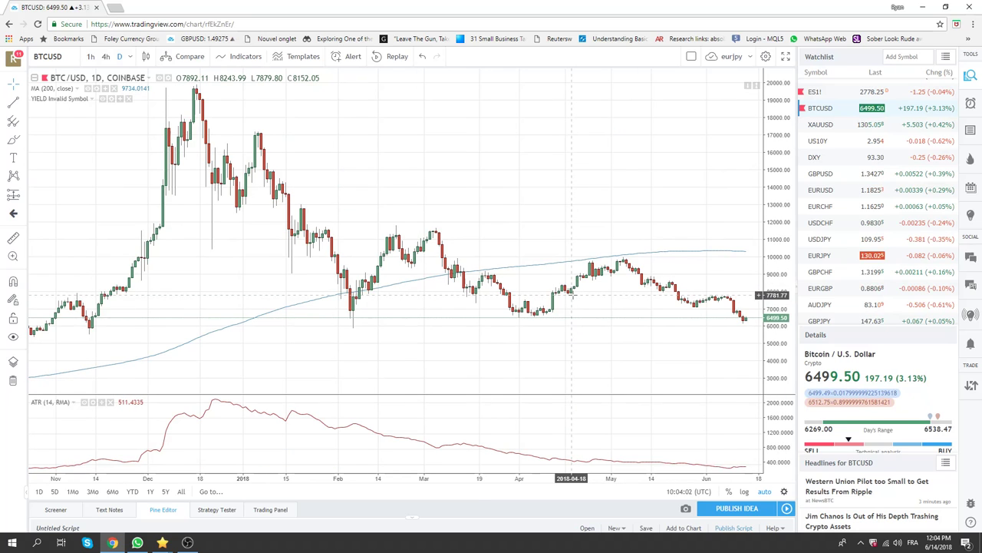